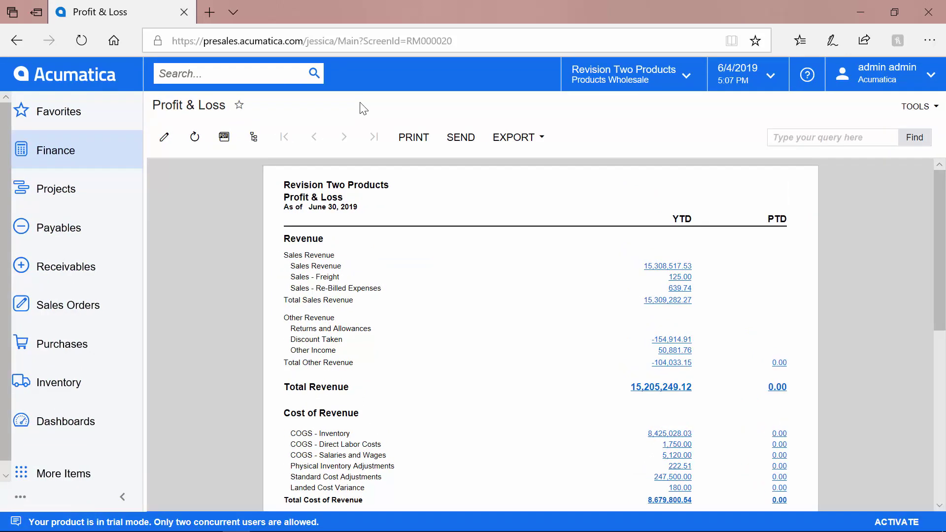
# Step: Drill down from Total Revenue in the Profit & Loss report to its General Ledger Details, and close the details again
pyautogui.scroll(1, 363, 108)
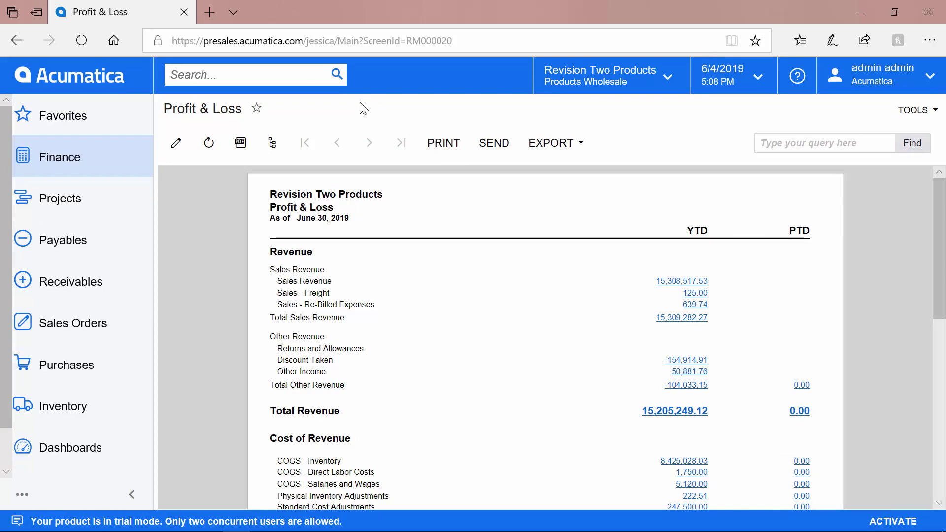
pyautogui.click(694, 413)
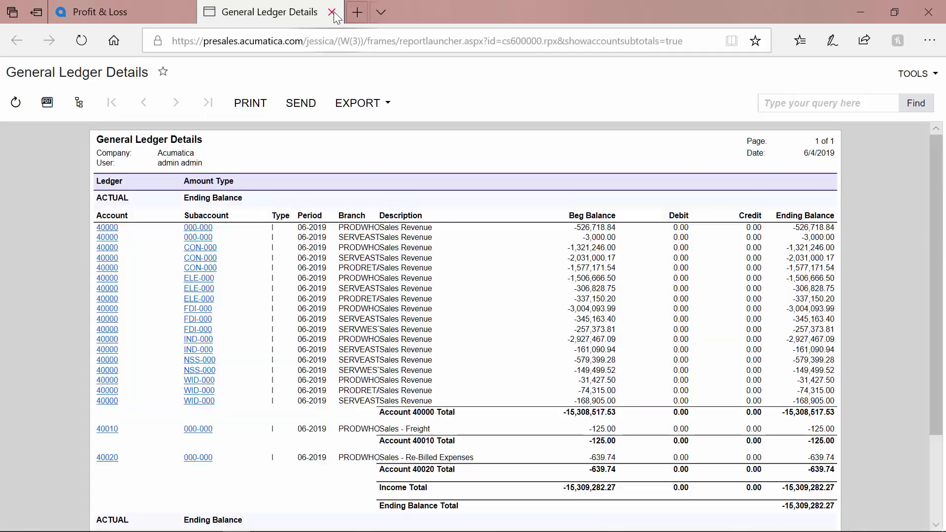
pyautogui.click(332, 12)
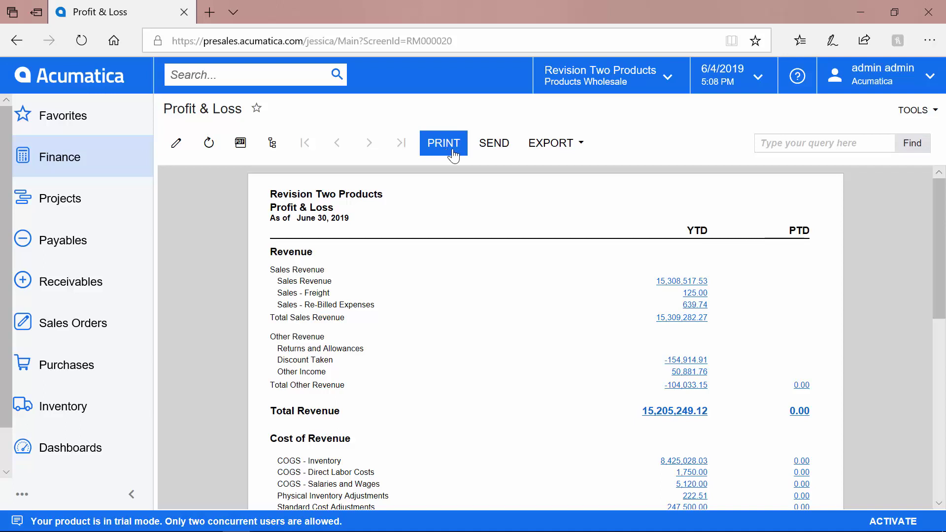
pyautogui.click(551, 153)
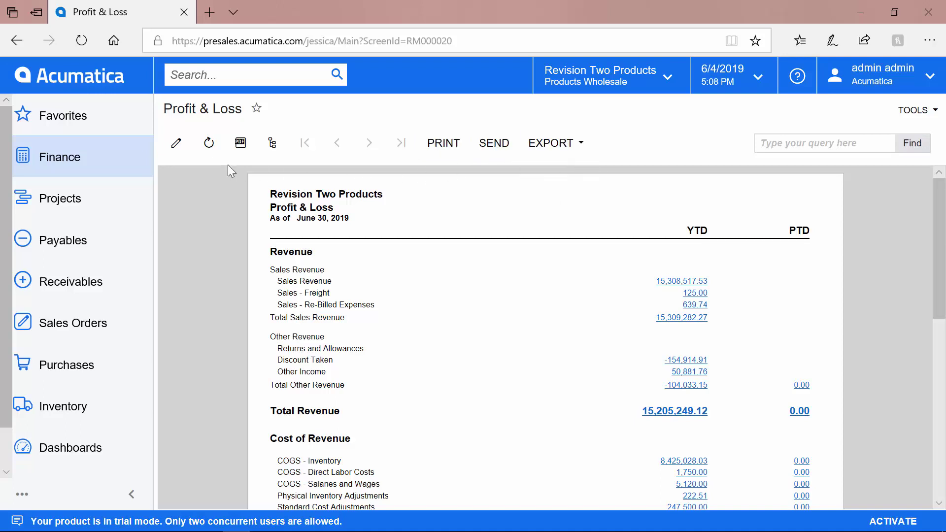
# Step: Open the Profit & Loss report's definition for editing and bring up its DPL row set
pyautogui.click(176, 154)
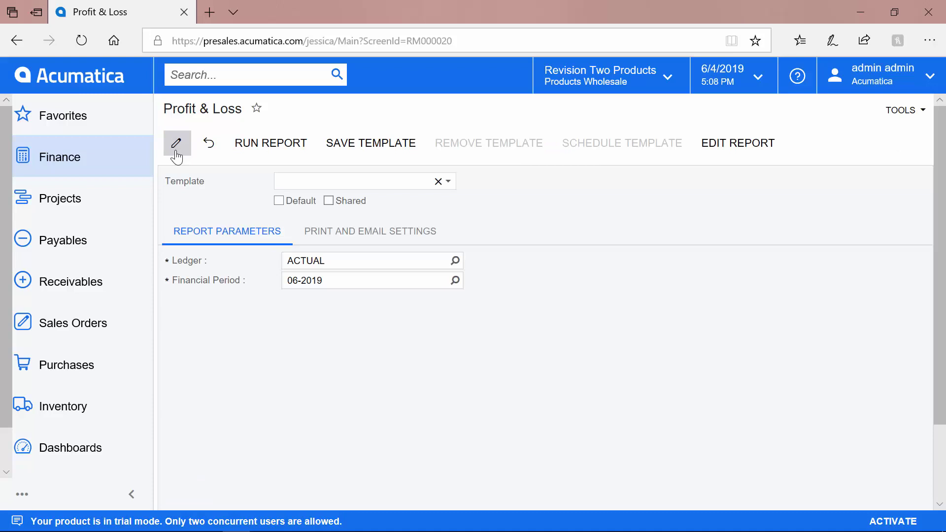
pyautogui.click(735, 148)
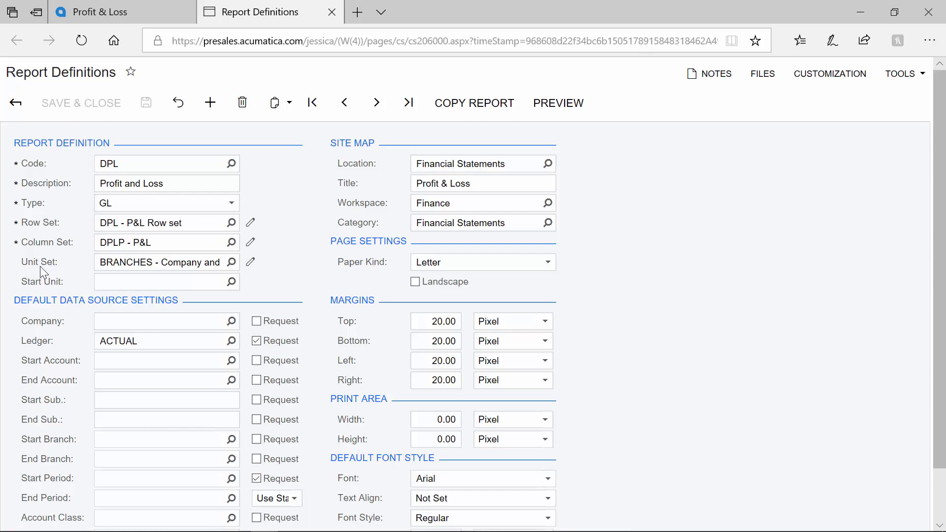
pyautogui.click(251, 223)
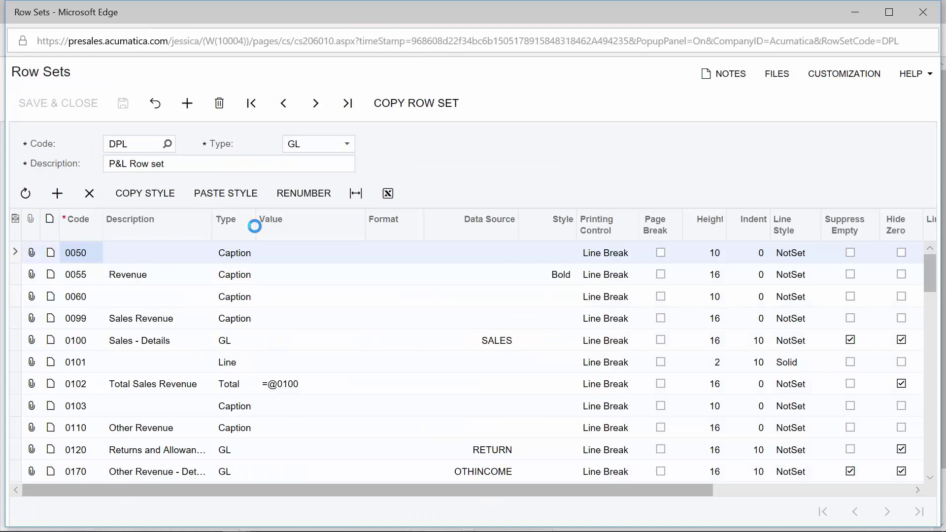
# Step: Review the data source settings and Expand options of the Sales - Details row, and close the row set without changes
pyautogui.click(509, 344)
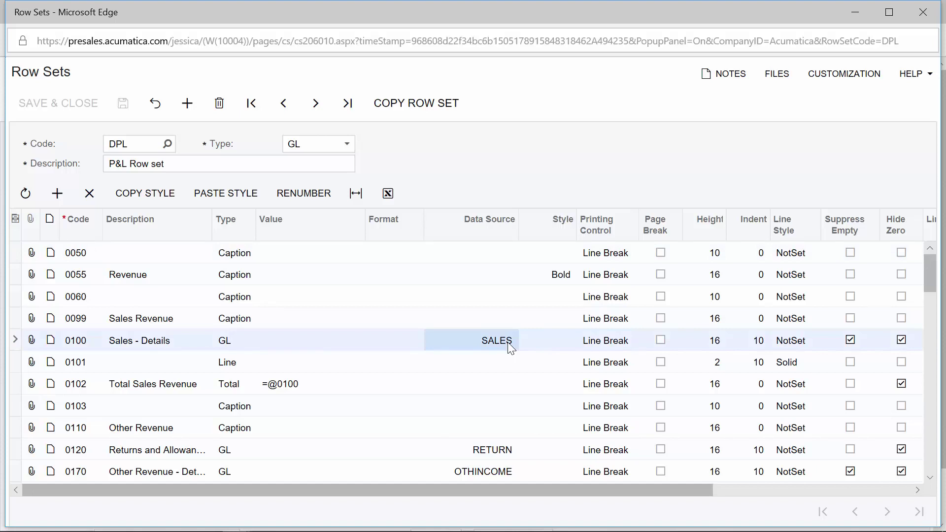
pyautogui.click(511, 346)
pyautogui.click(523, 341)
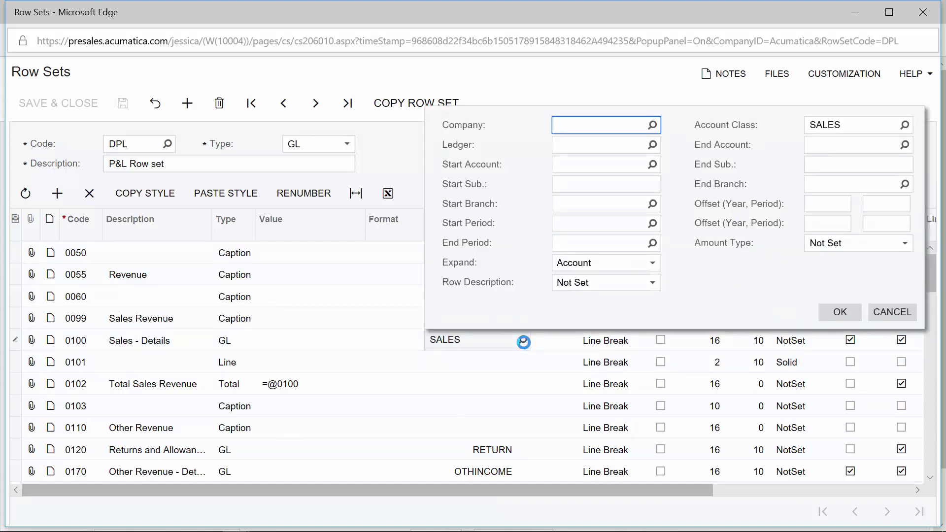
pyautogui.click(624, 265)
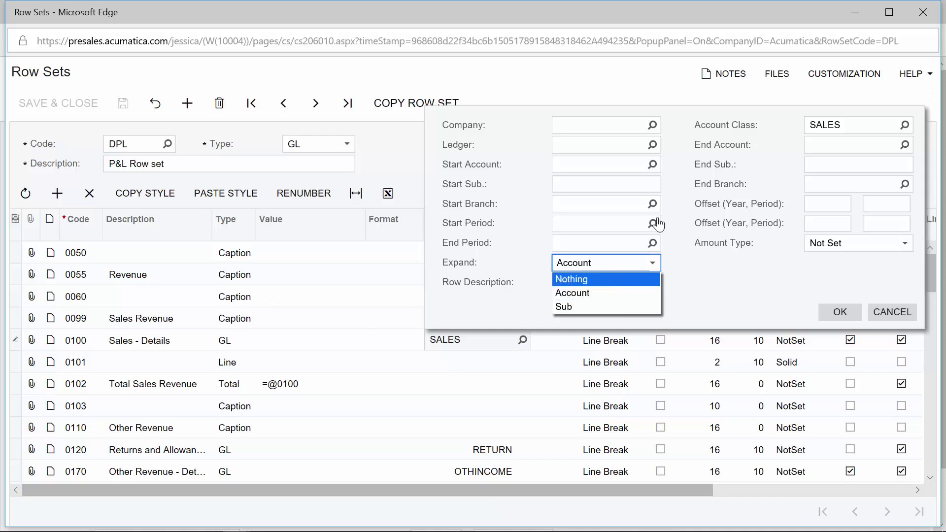
pyautogui.click(726, 131)
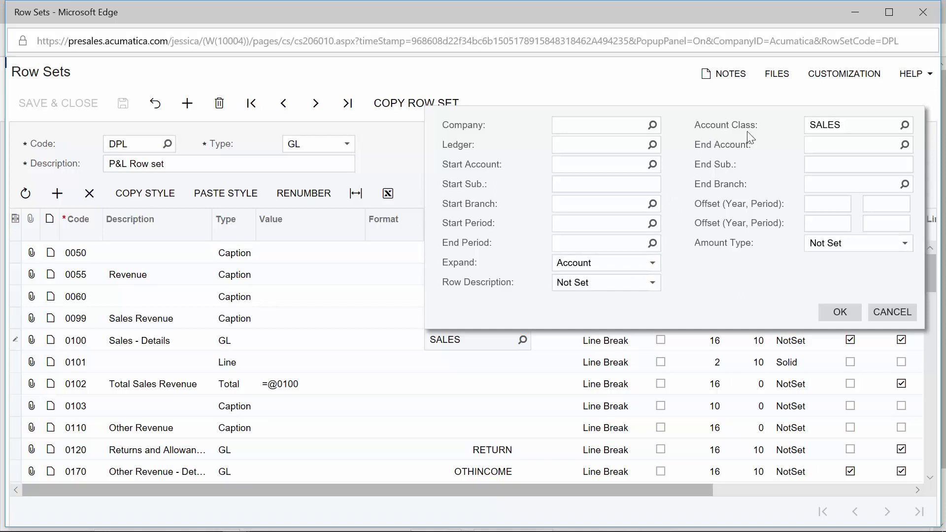
pyautogui.press('Escape')
pyautogui.click(923, 12)
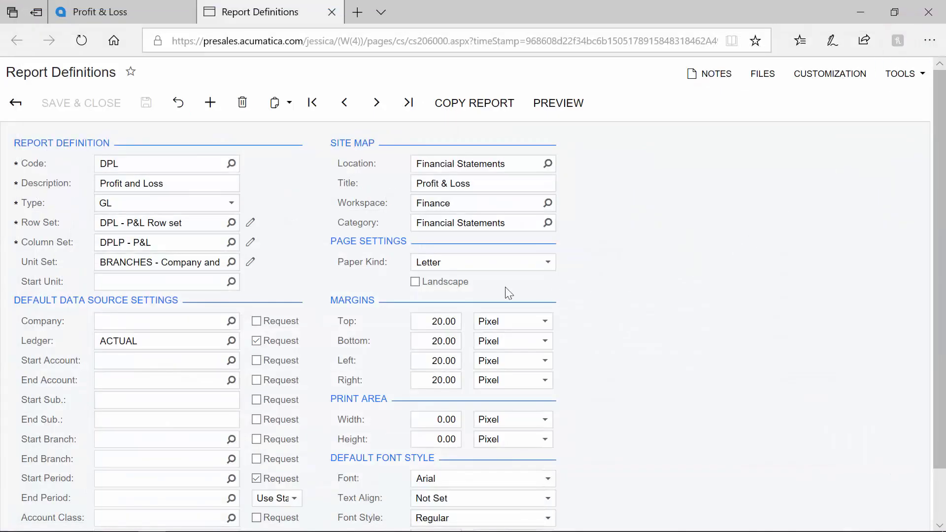
# Step: Inspect the report definition's DPLP column set, close it, and open the BRANCHES unit set
pyautogui.click(249, 243)
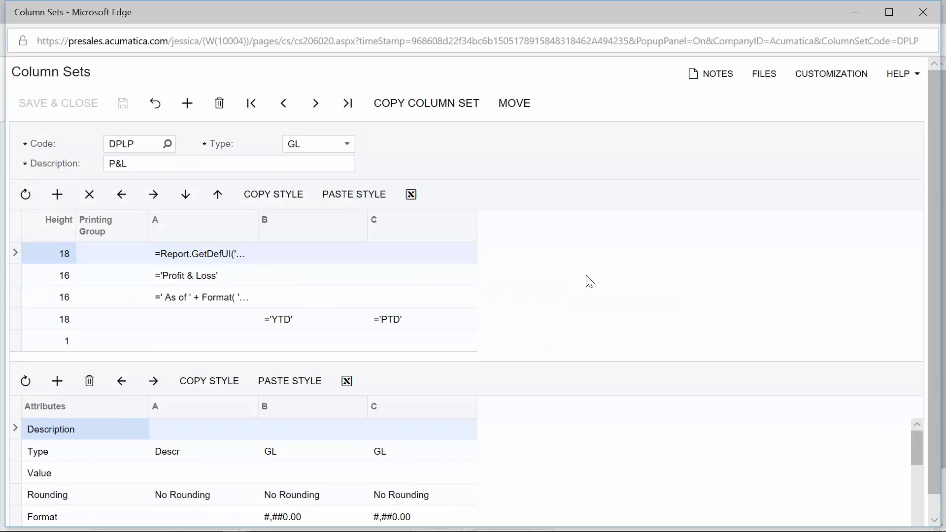
pyautogui.click(915, 20)
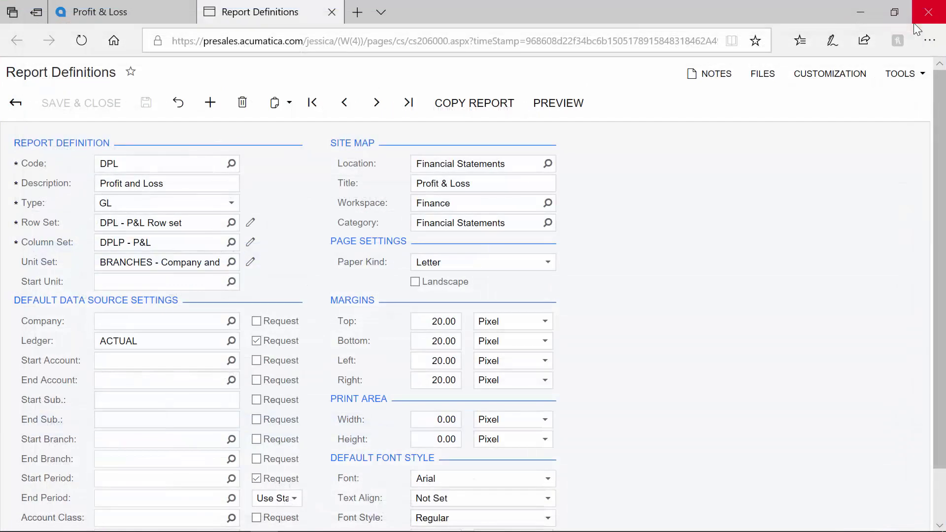
pyautogui.click(251, 264)
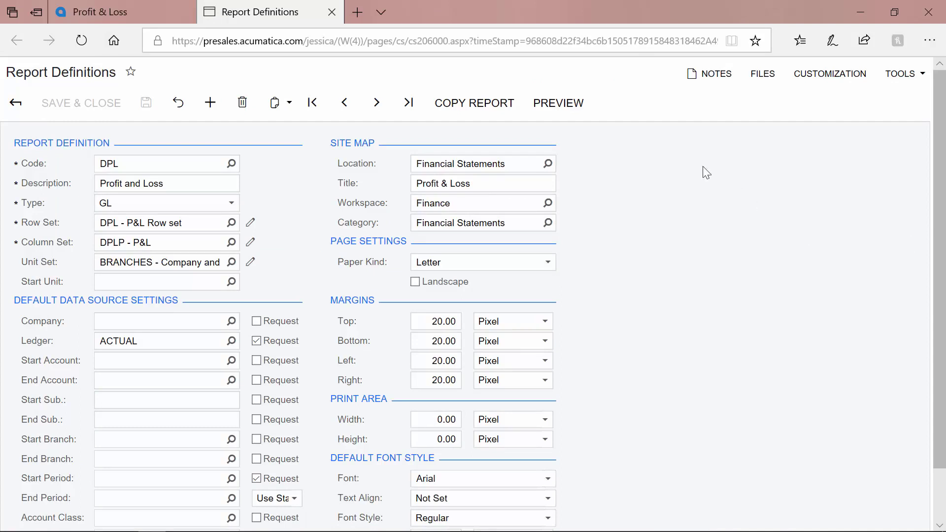
# Step: Preview the Profit & Loss report and use its unit tree to look at Products Wholesale Branch and the consolidated report
pyautogui.click(562, 109)
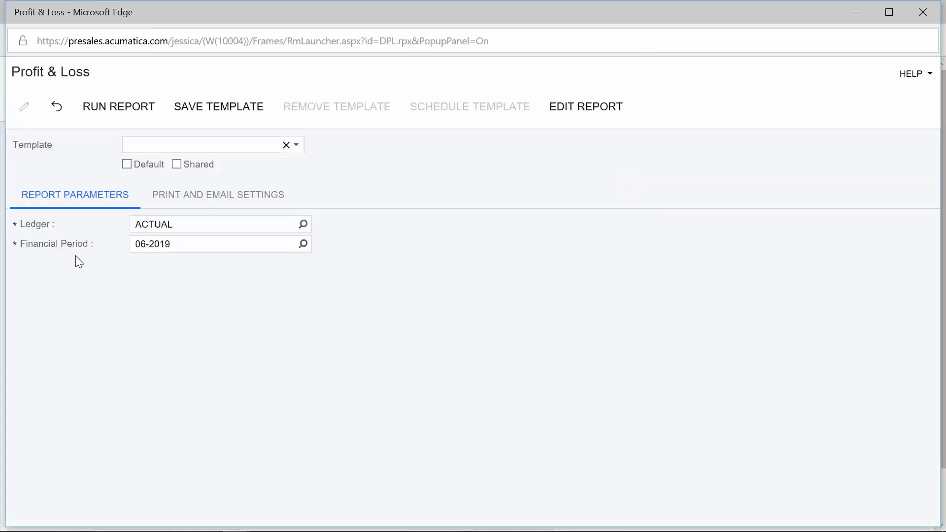
pyautogui.click(131, 117)
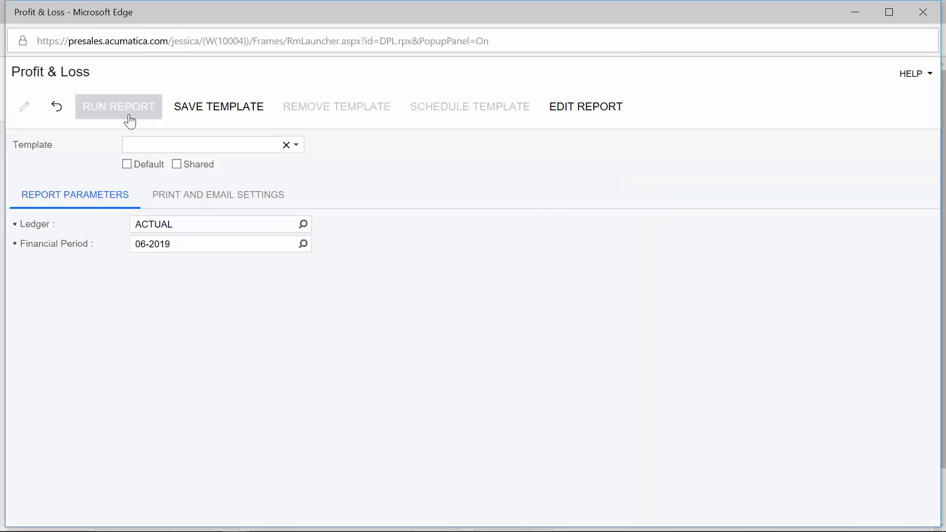
pyautogui.click(122, 116)
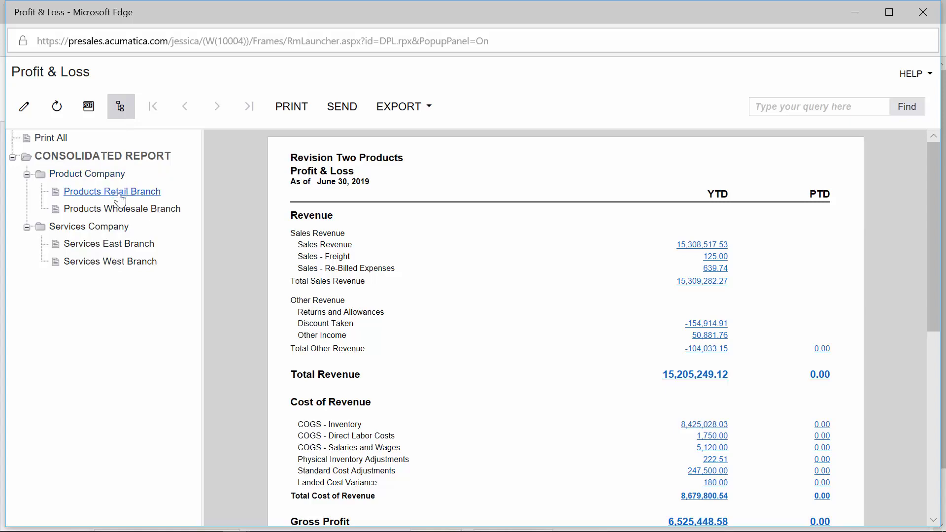
pyautogui.click(119, 215)
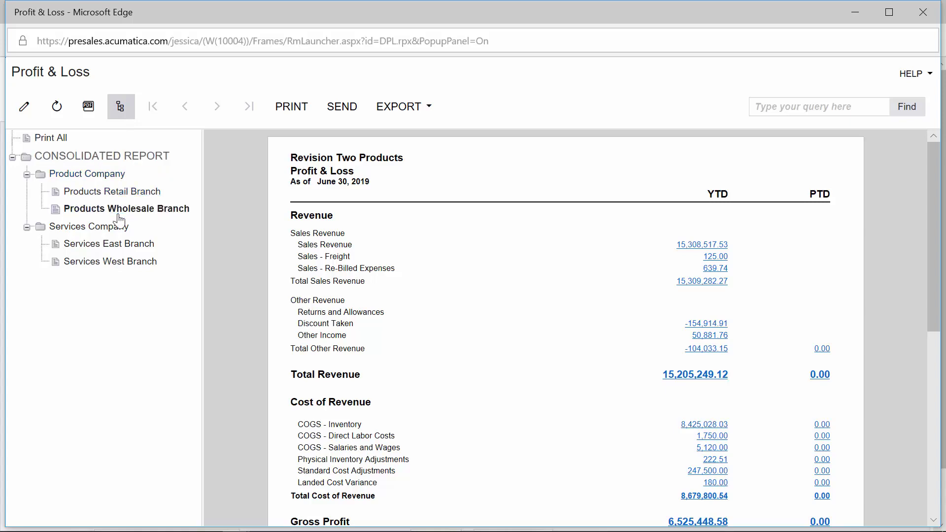
pyautogui.click(119, 154)
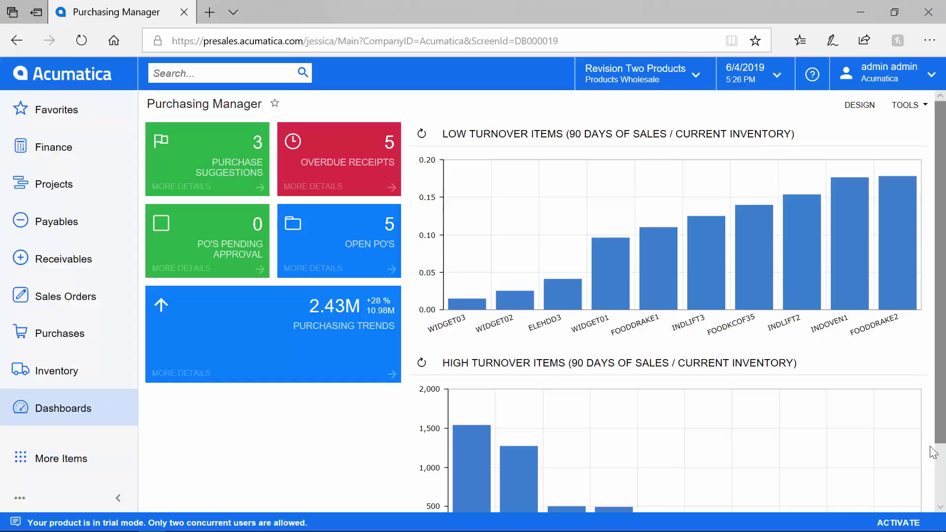
# Step: Open the Receivables Invoice/Memo report AR641000 for editing in Acumatica Report Designer, signing in with the account password
pyautogui.click(86, 270)
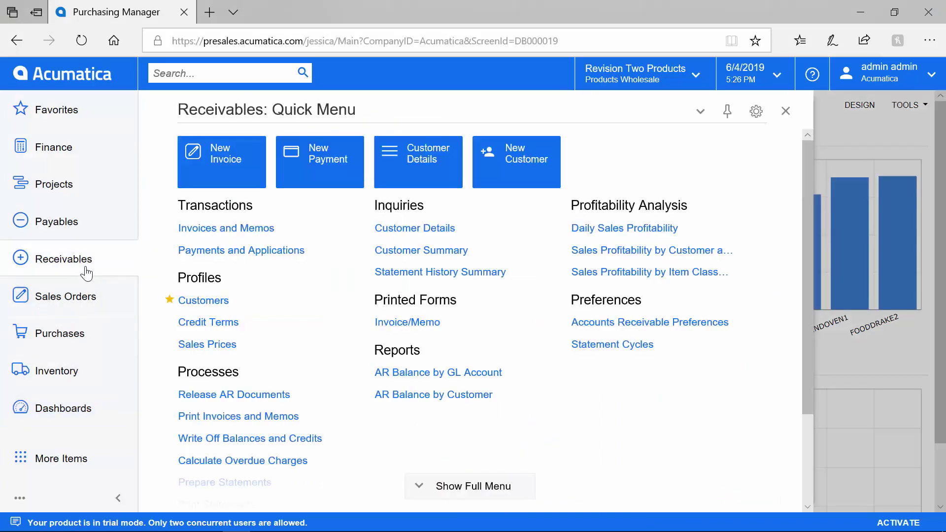
pyautogui.click(393, 322)
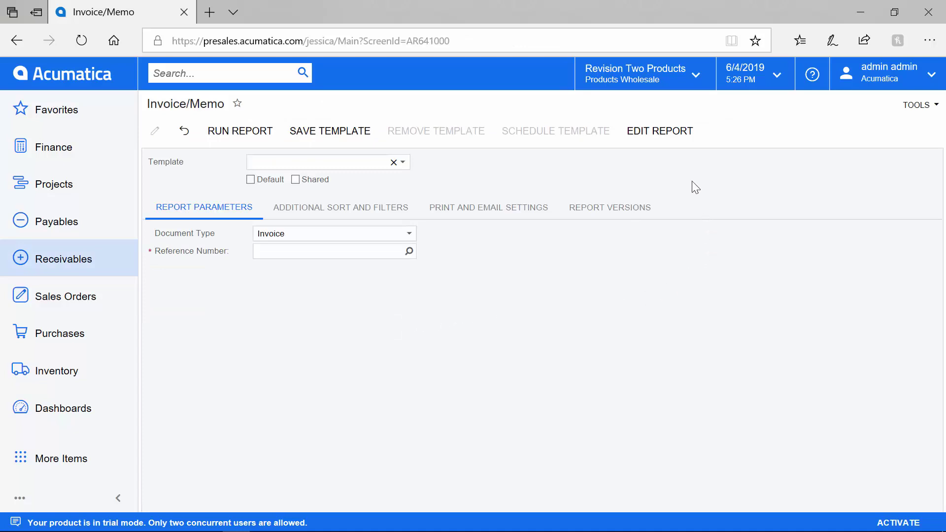
pyautogui.click(678, 143)
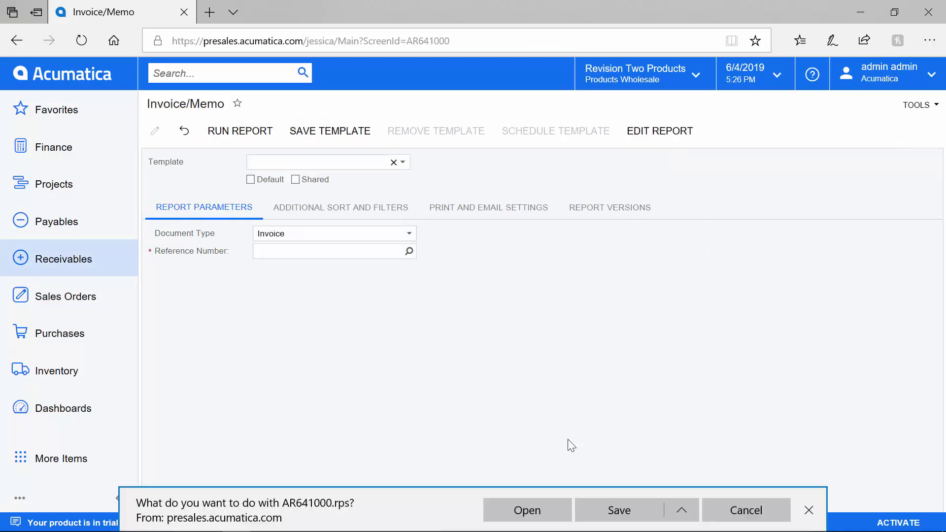
pyautogui.click(527, 511)
pyautogui.write('••••••')
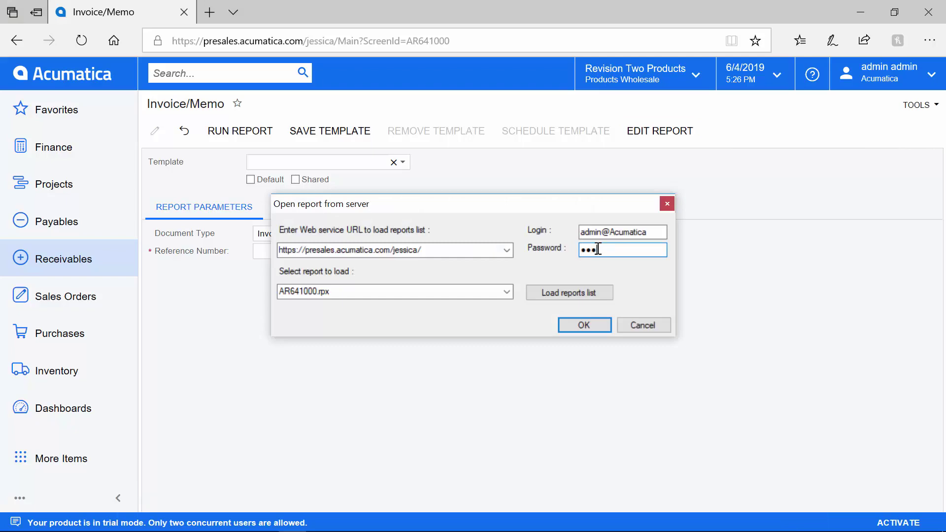
pyautogui.click(578, 324)
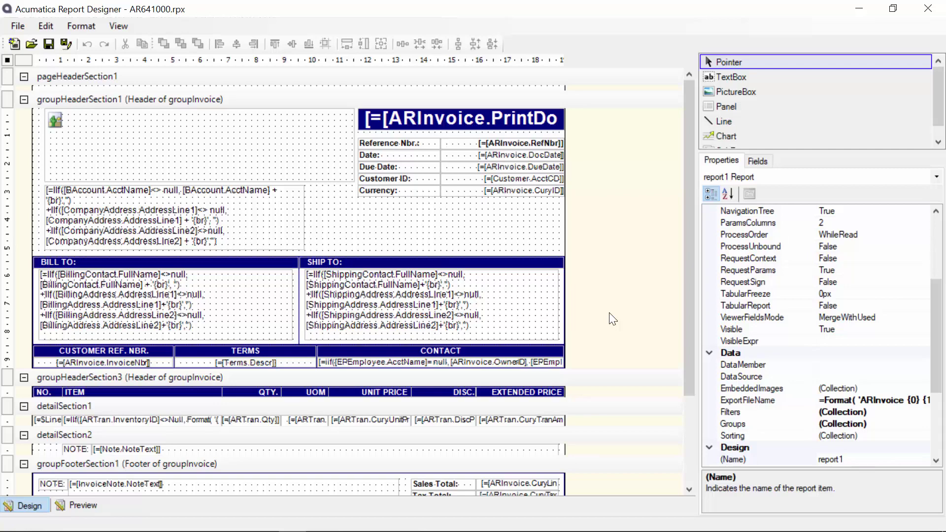
# Step: Load the schema in Schema Builder to view the available tables, cancel it, and look through the report's data fields
pyautogui.click(23, 27)
pyautogui.click(57, 144)
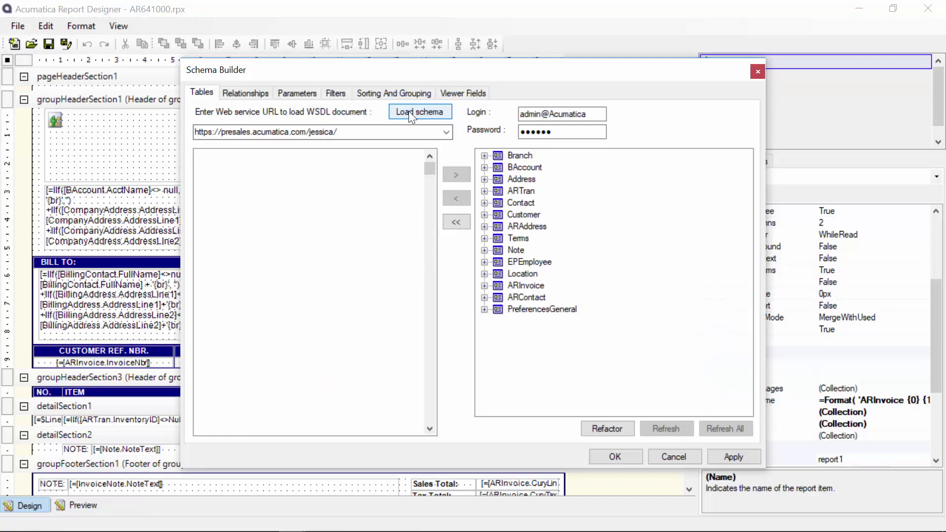
pyautogui.click(409, 111)
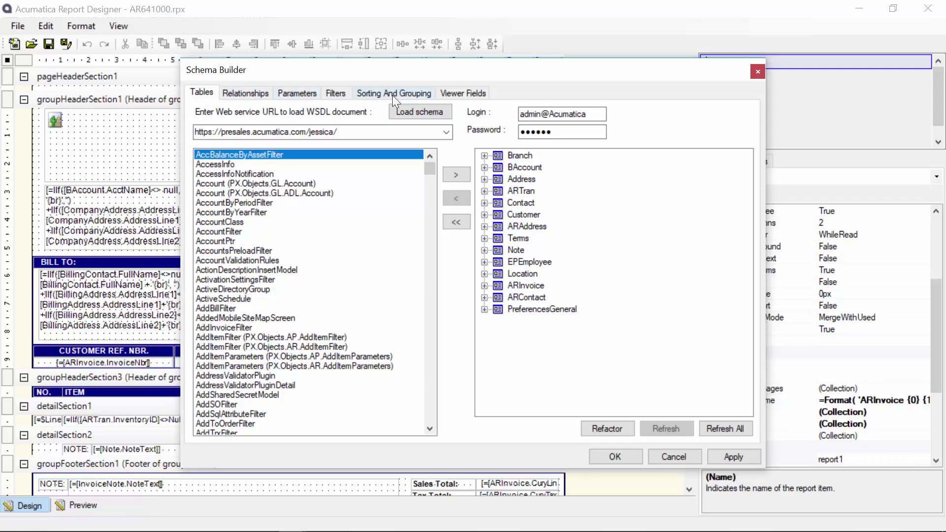
pyautogui.click(678, 457)
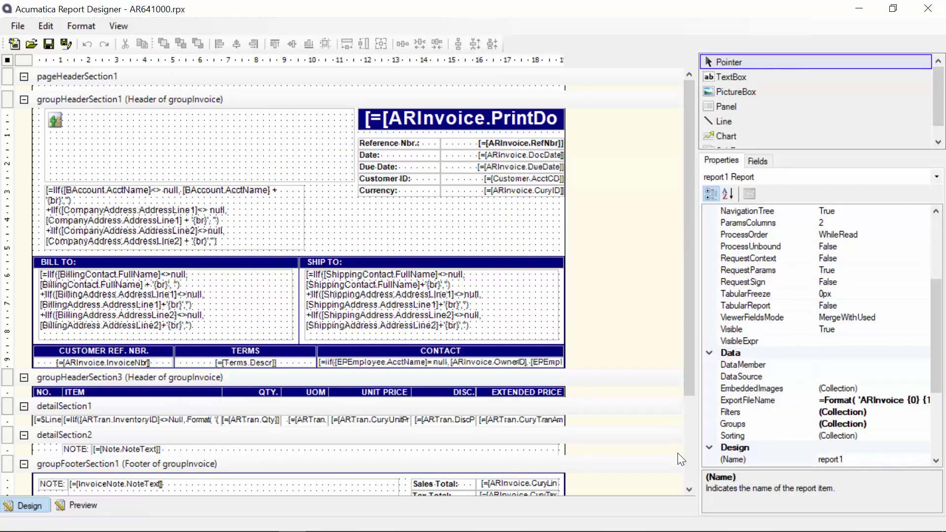
pyautogui.click(758, 161)
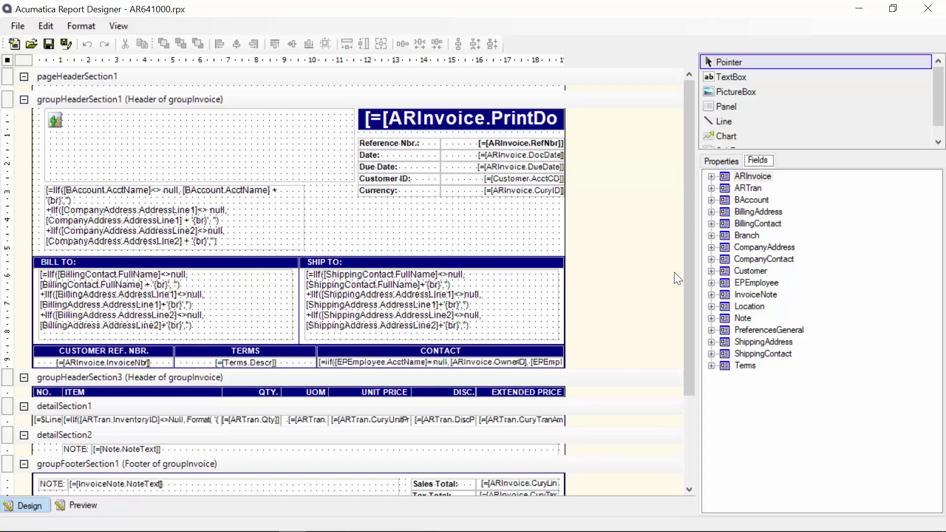
pyautogui.click(723, 161)
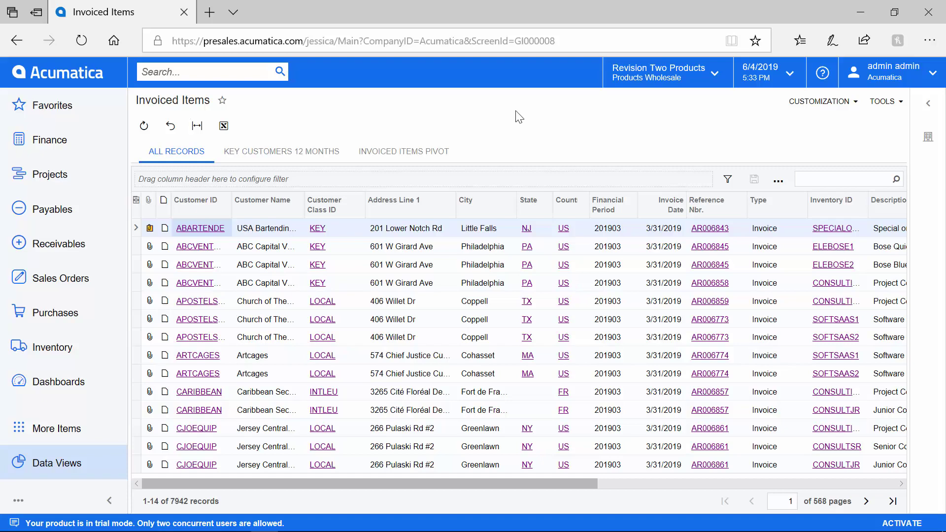
# Step: Examine the relations and results grid of the Invoiced Items generic inquiry in Acumatica, and view the inquiry's output
pyautogui.click(821, 105)
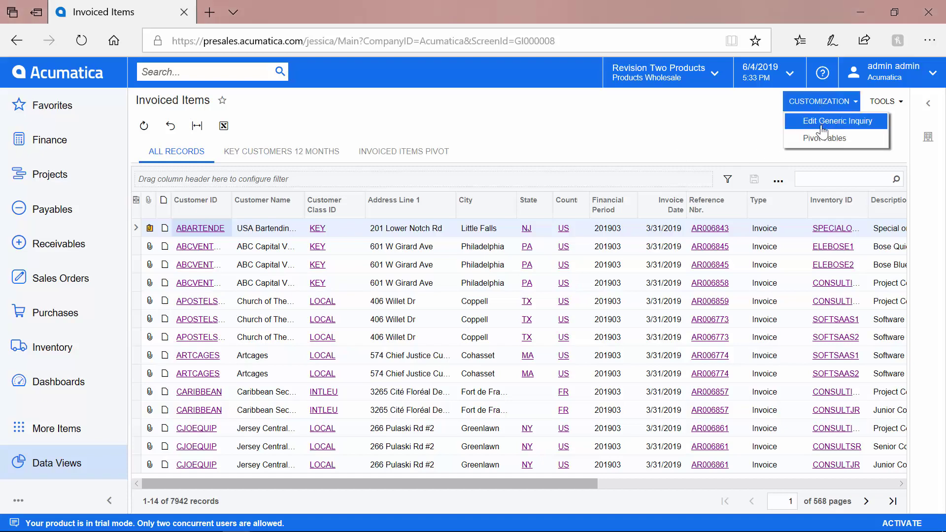
pyautogui.click(821, 127)
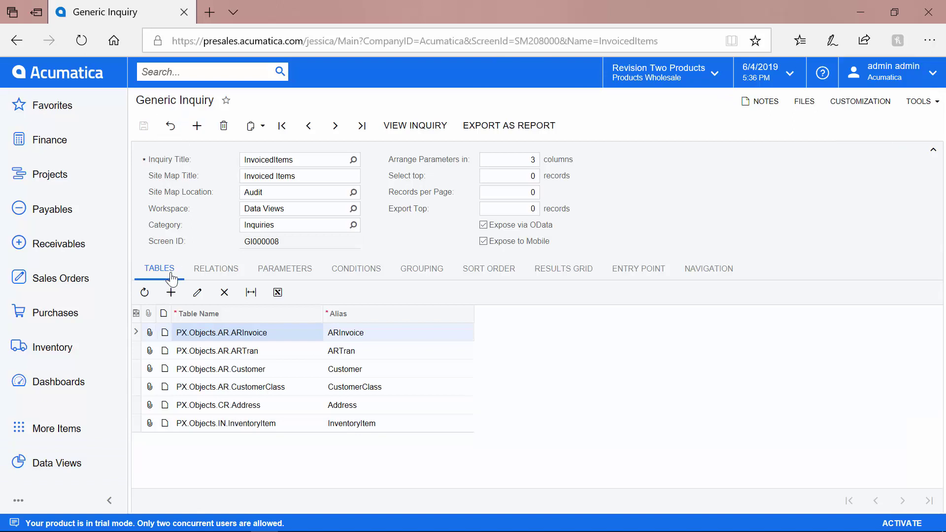
pyautogui.click(212, 270)
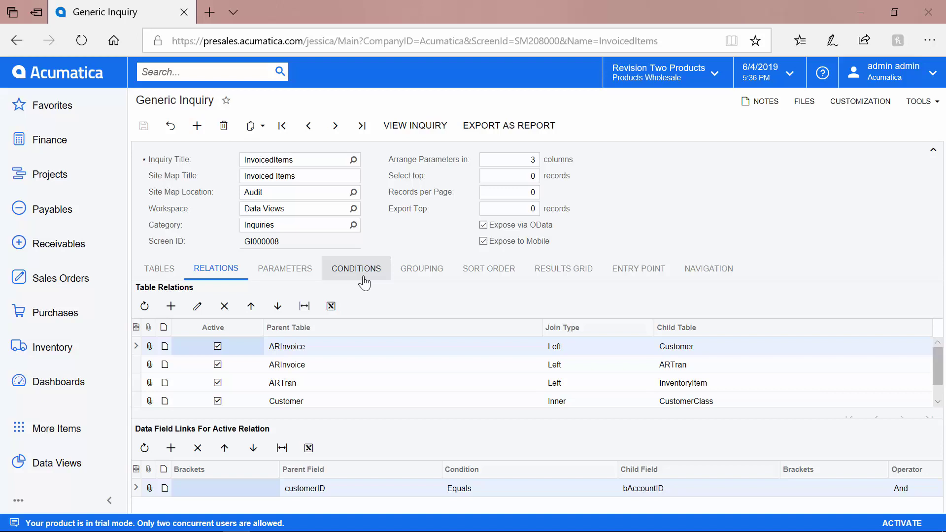
pyautogui.click(562, 284)
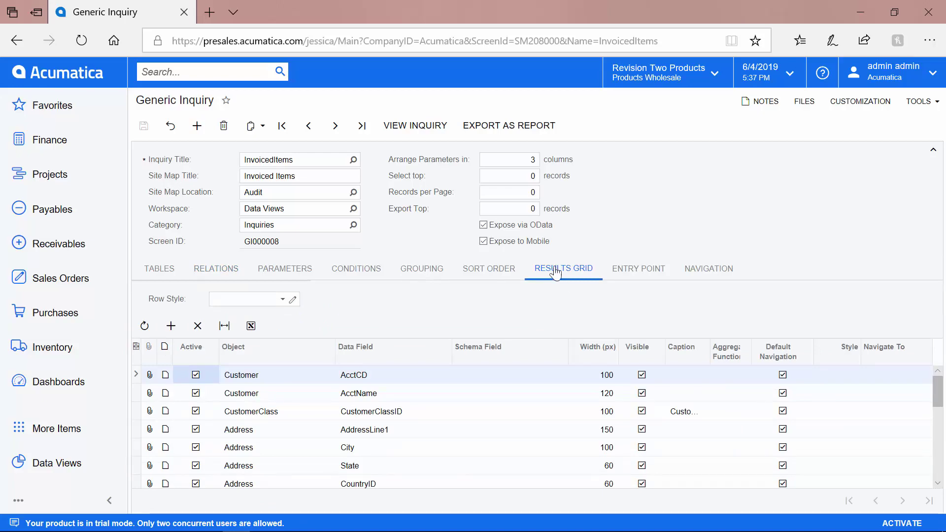
pyautogui.click(427, 132)
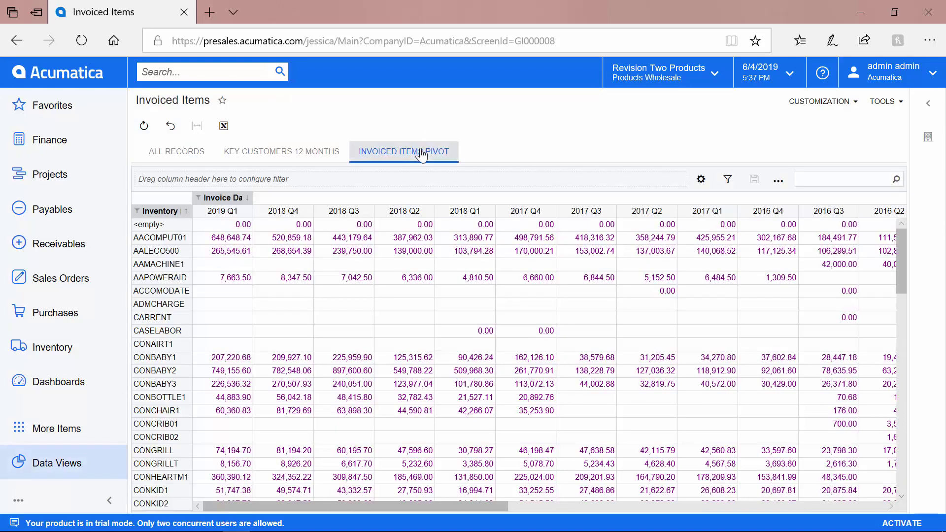